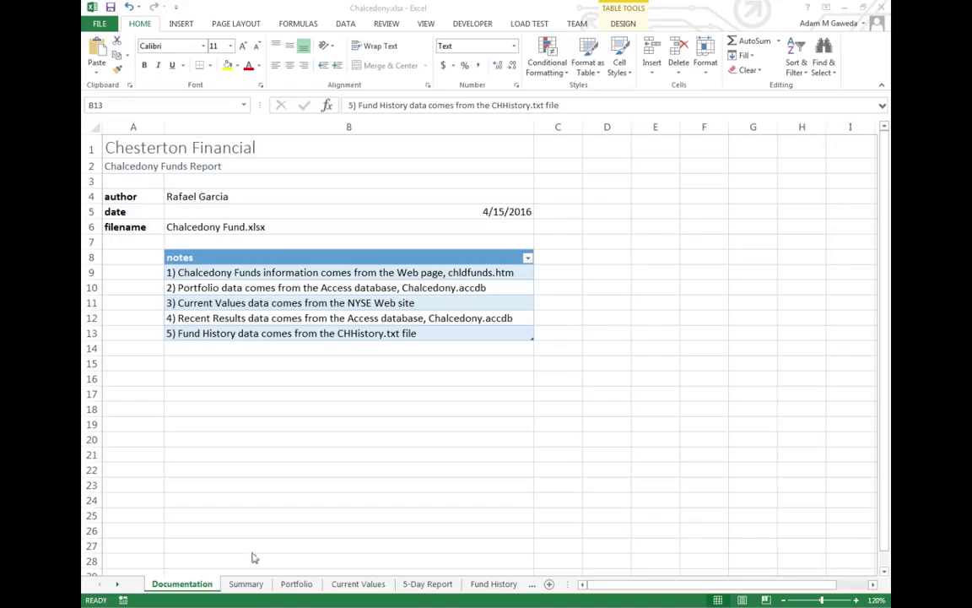
- Browse the Portfolio, Current Values and 5-Day Report sheets, end on Fund History, then switch to the Tutorial 11 folder
left_click(296, 583)
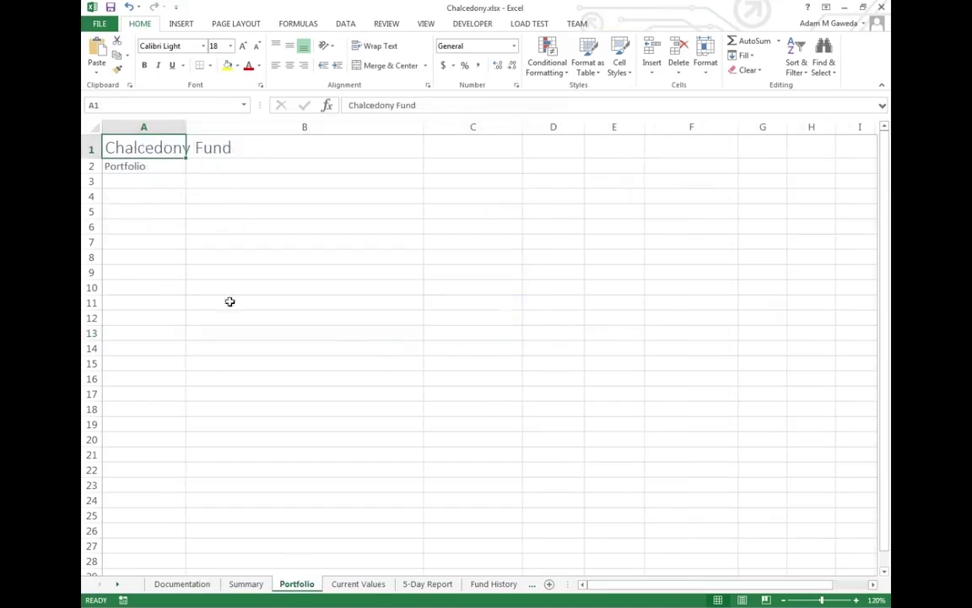
left_click(357, 583)
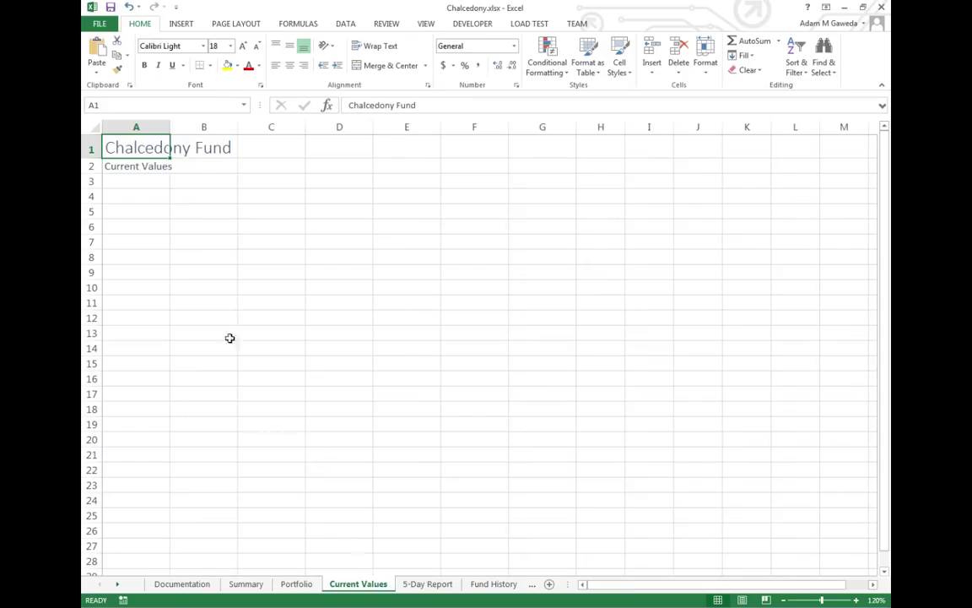
left_click(427, 583)
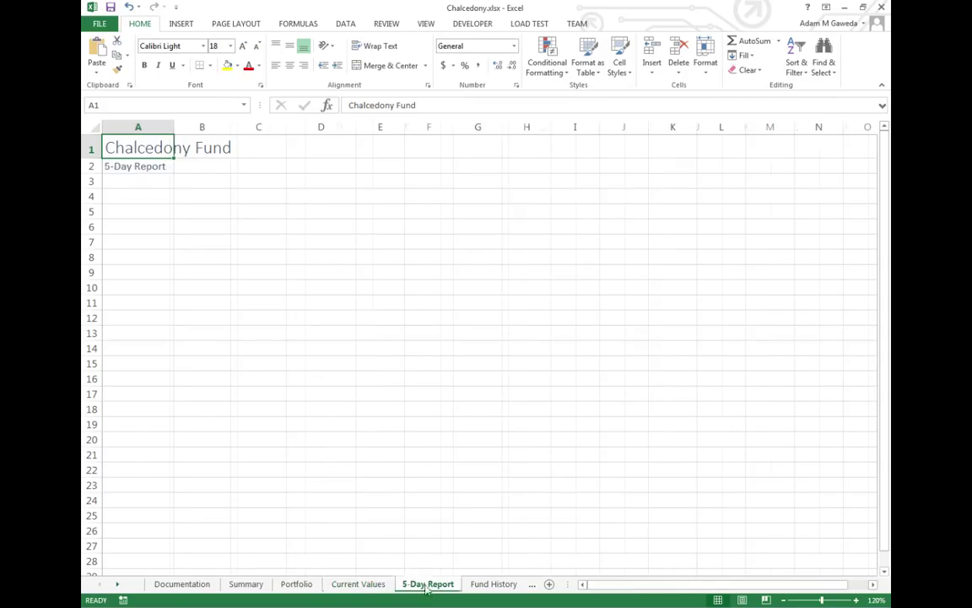
left_click(492, 583)
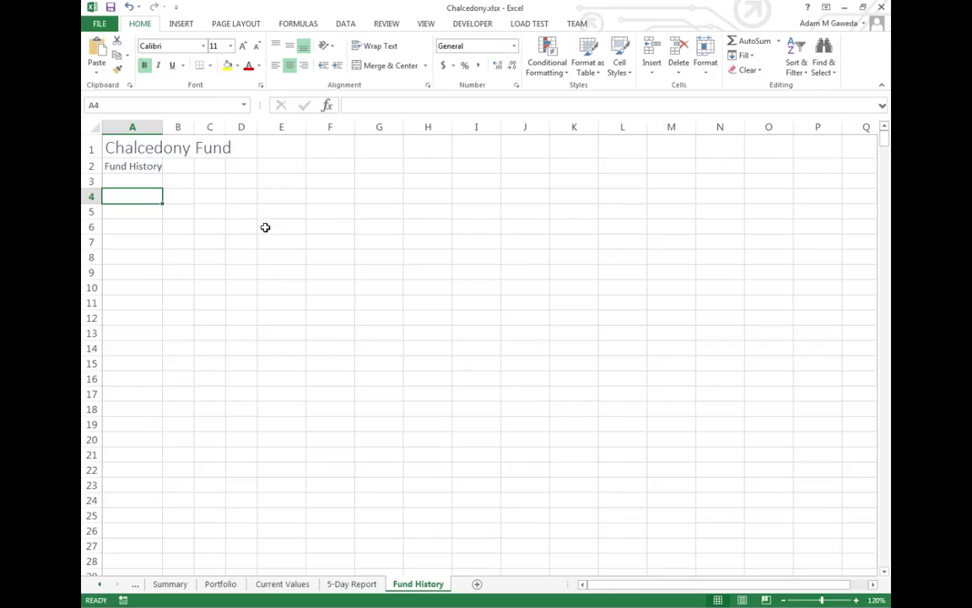
key("alt+Tab")
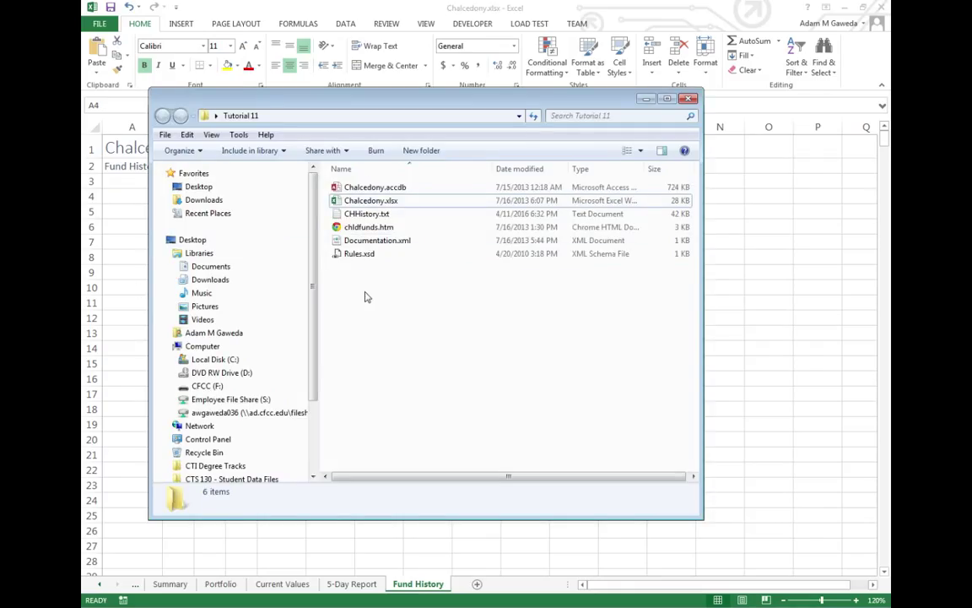
- Preview CHHistory.txt in Notepad down to its last date, 20160328, then return to Excel
double_click(359, 214)
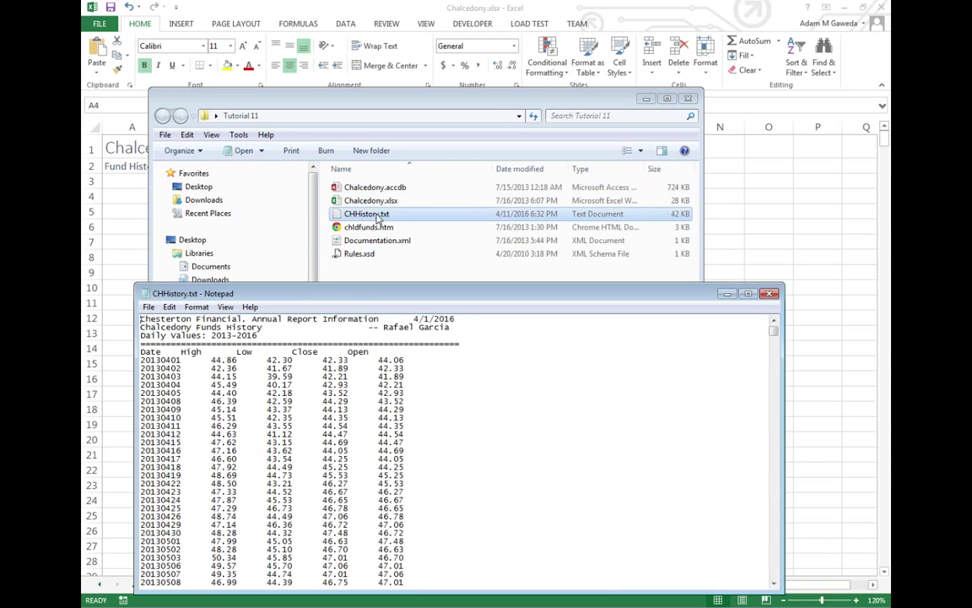
left_click_drag(351, 302, 351, 177)
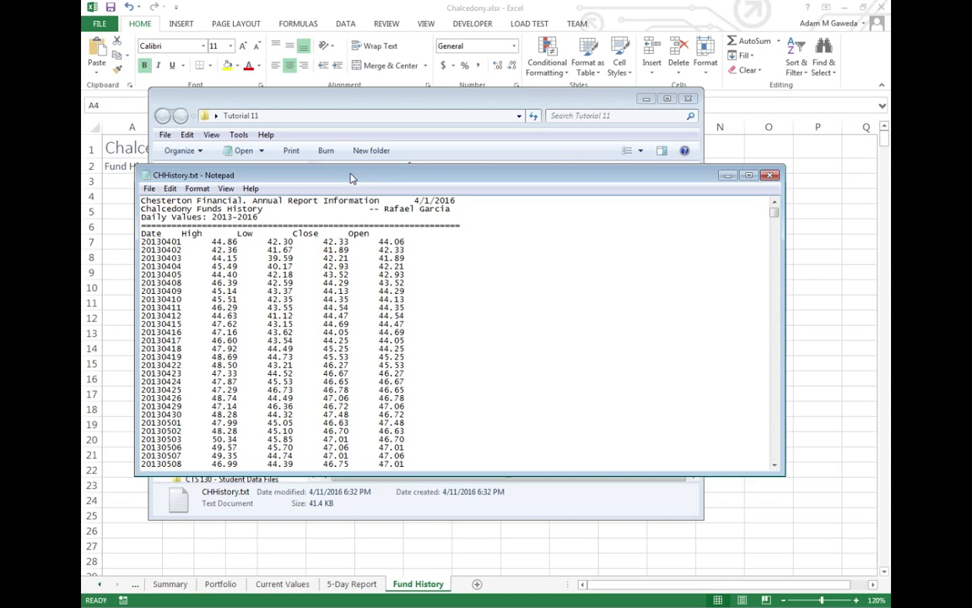
scroll(282, 310, "down", 7)
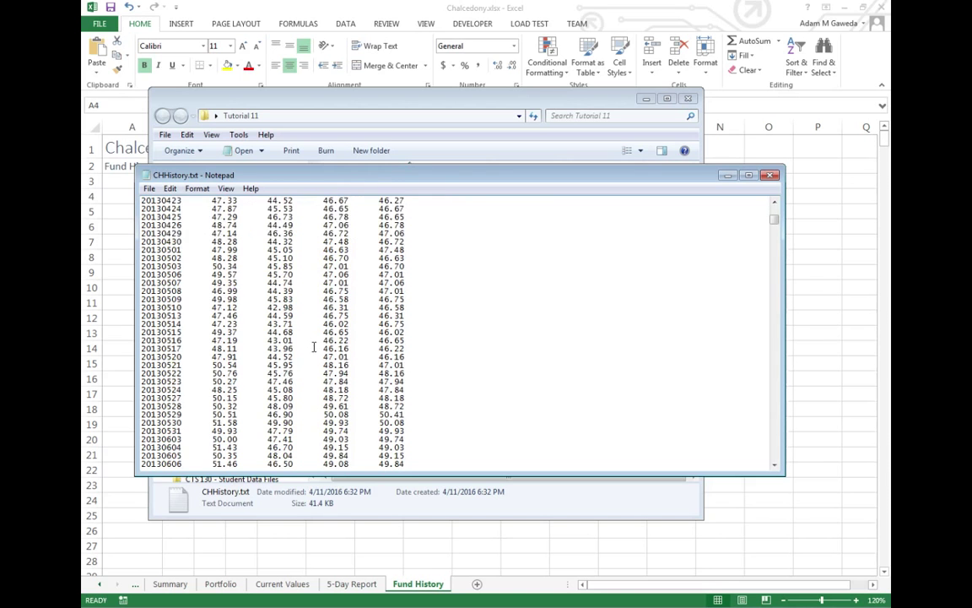
left_click_drag(775, 218, 772, 456)
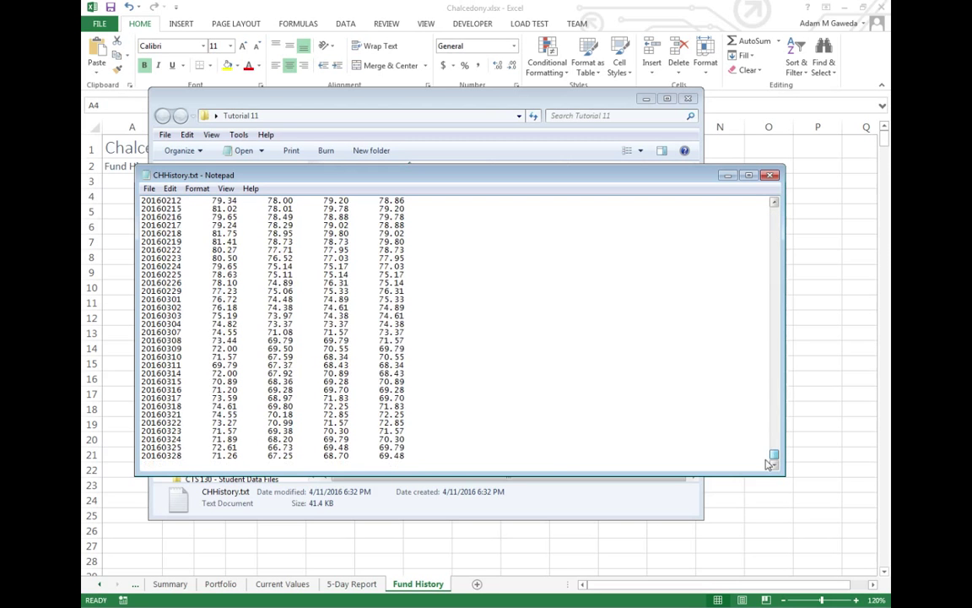
left_click_drag(142, 456, 188, 456)
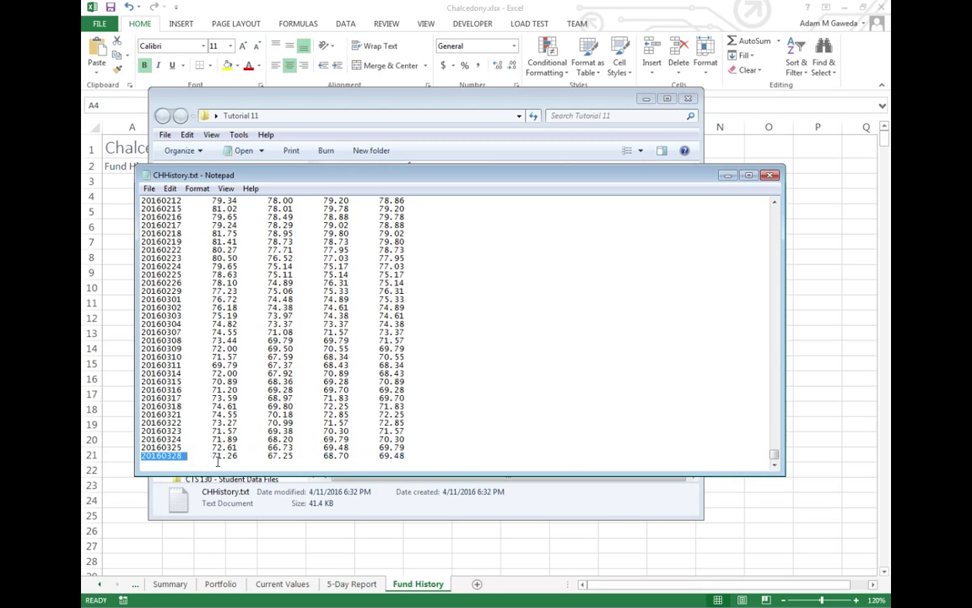
left_click_drag(775, 456, 775, 186)
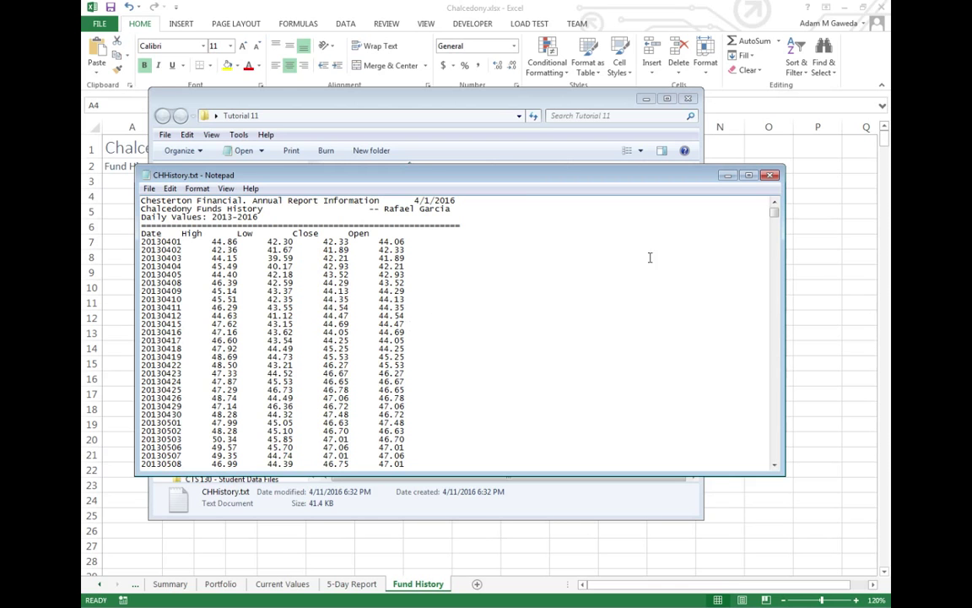
left_click(797, 155)
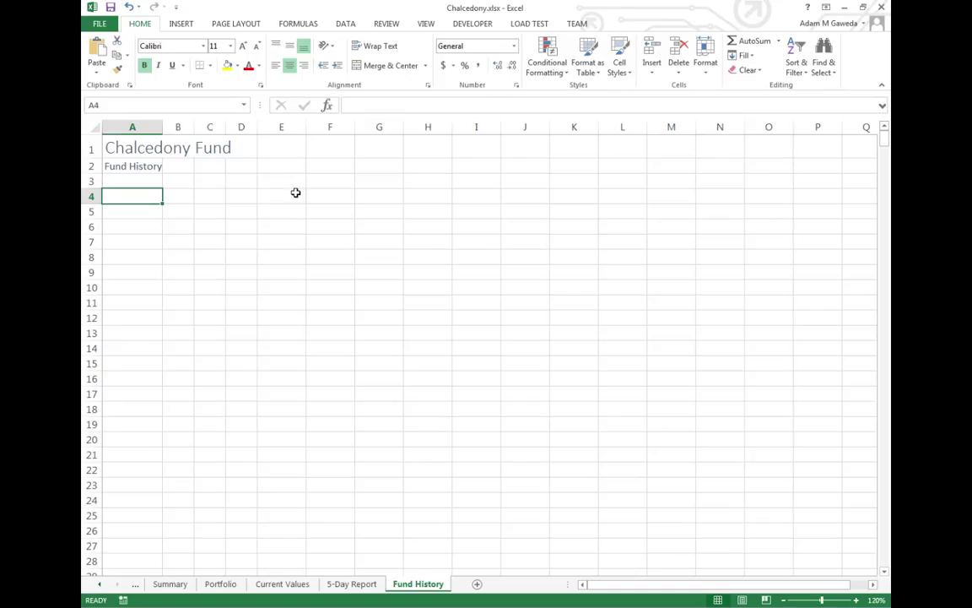
- Start a From Text import on the DATA ribbon
left_click(345, 24)
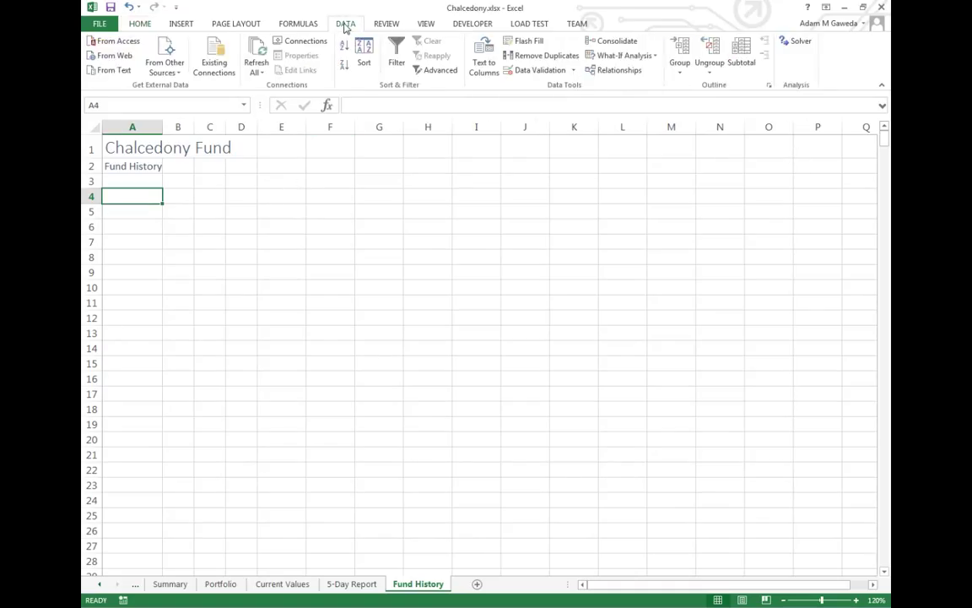
left_click(118, 76)
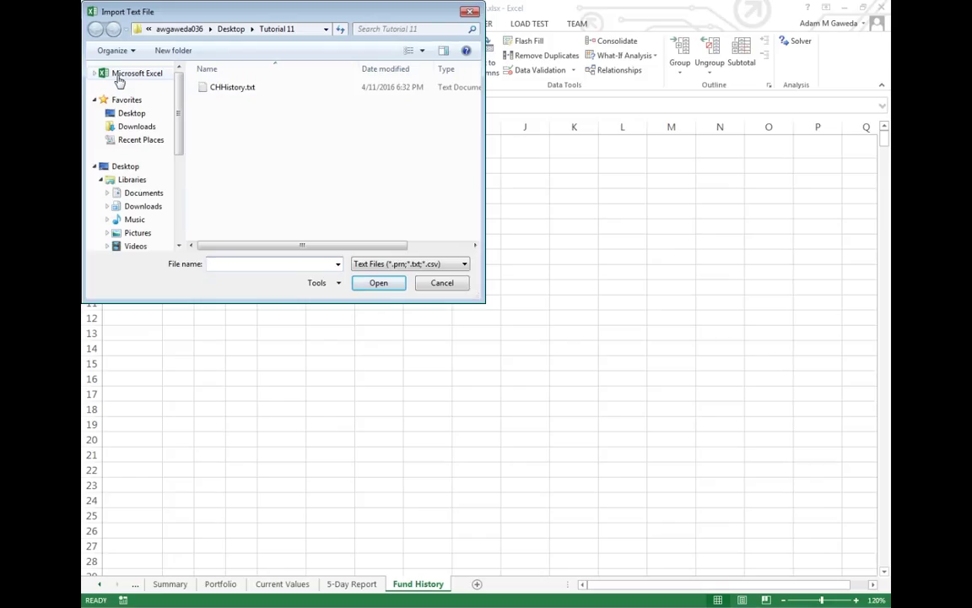
- Pick CHHistory.txt in the Import Text File dialog and import it
left_click(230, 93)
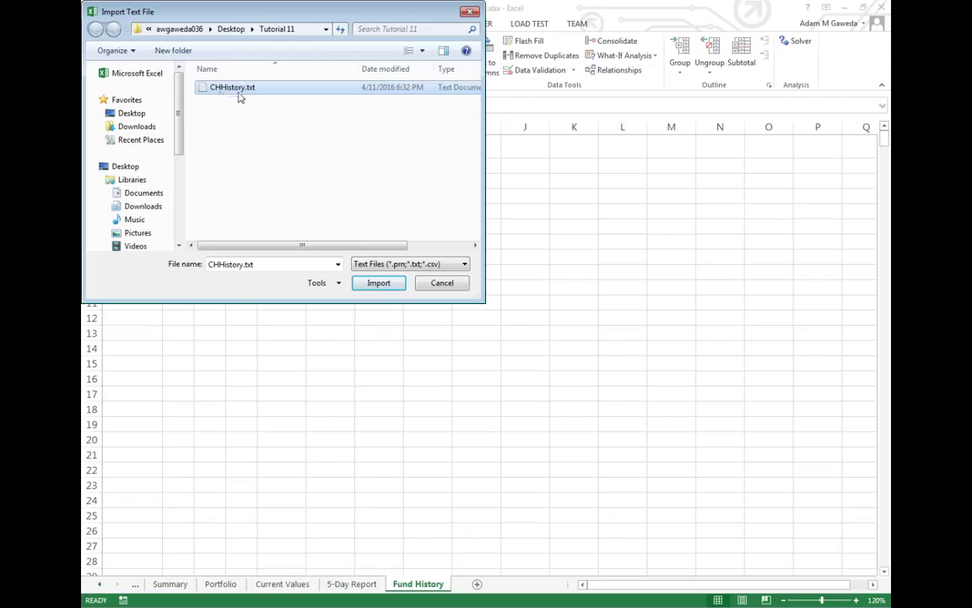
left_click(379, 283)
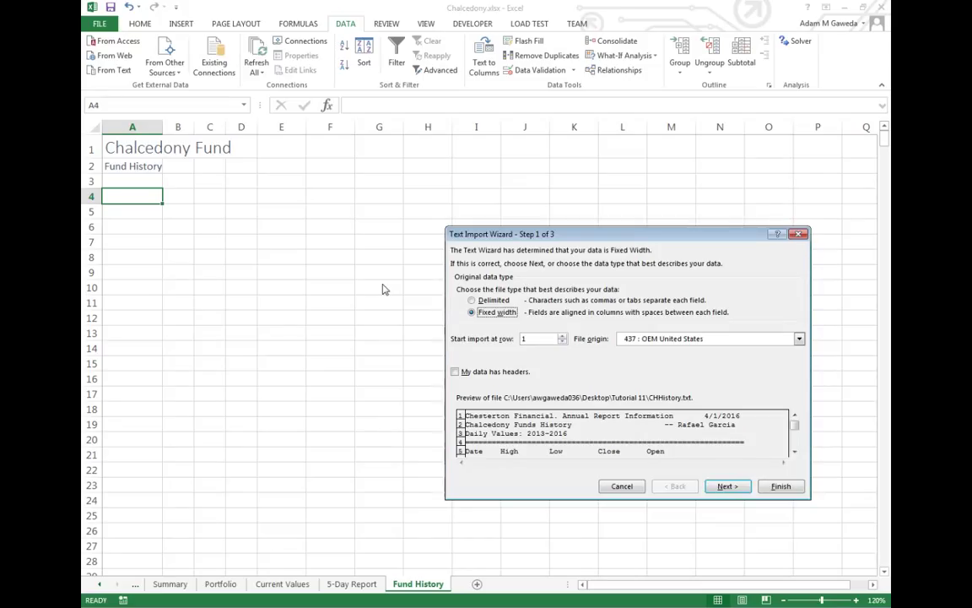
- Start the fixed-width import at row 5, the Date header line, and go on to step 2
left_click_drag(487, 233, 358, 158)
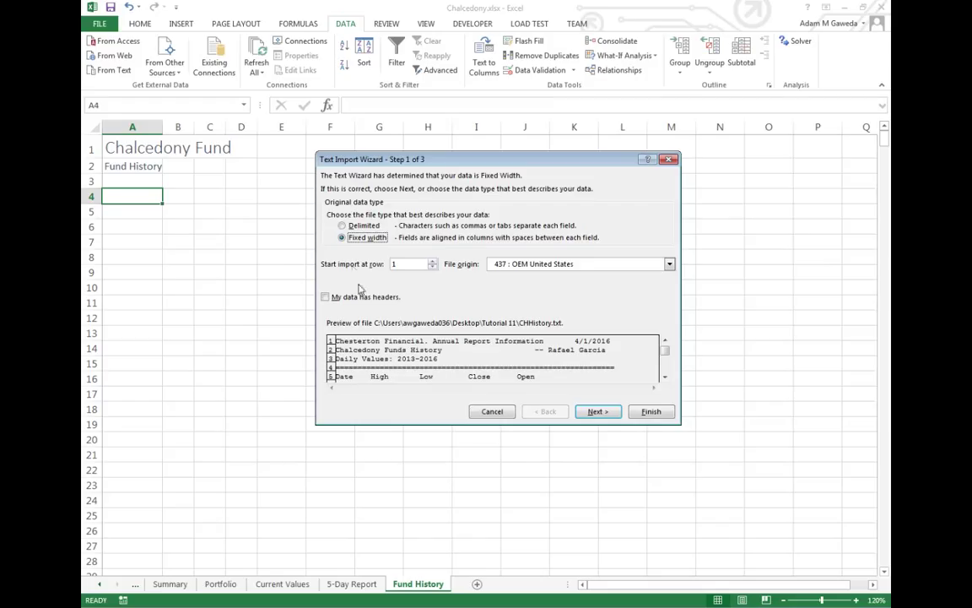
double_click(395, 264)
type("5")
left_click(666, 380)
left_click(666, 379)
left_click(666, 380)
left_click(666, 380)
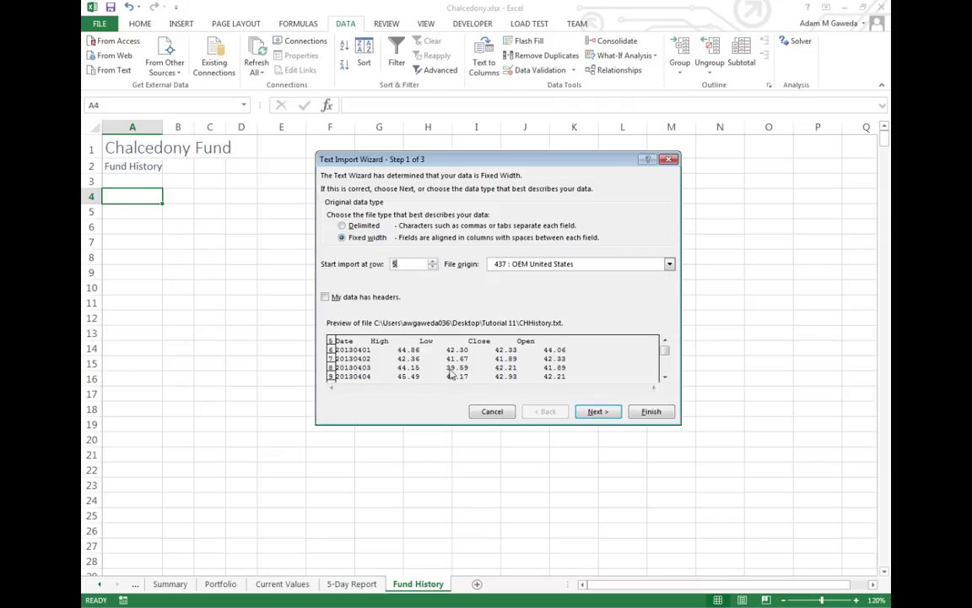
left_click(596, 412)
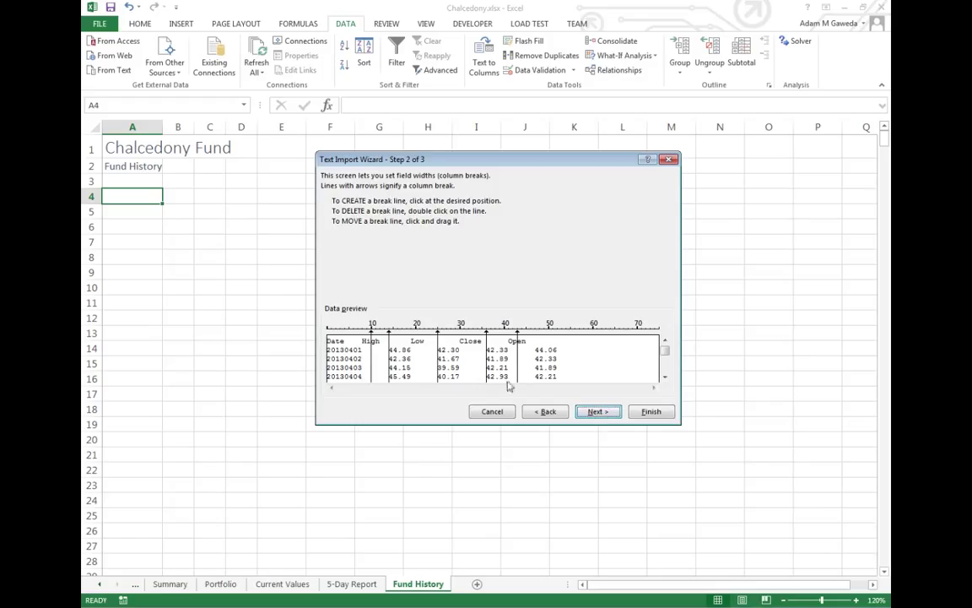
- Align the breaks before High, between High and Low, and past Open; delete the extra break, then continue
left_click_drag(372, 340, 363, 341)
left_click_drag(391, 337, 509, 339)
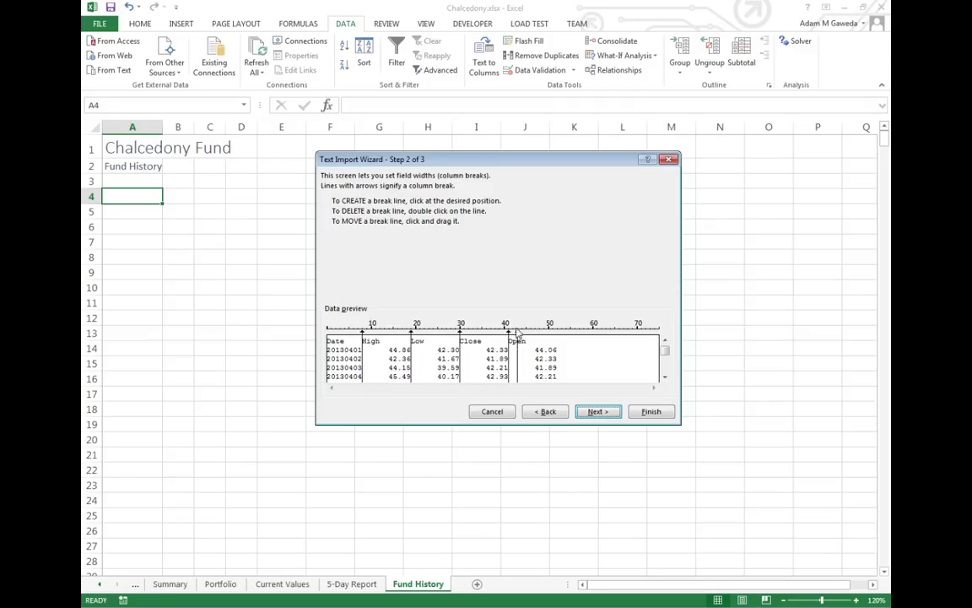
left_click_drag(520, 357, 557, 346)
double_click(557, 336)
left_click(597, 413)
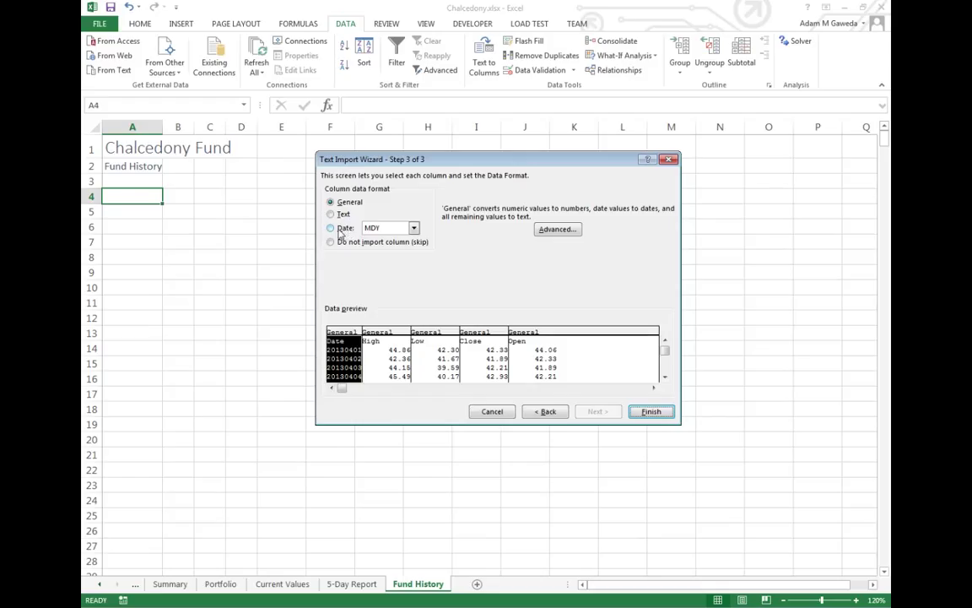
- Format the first column as Date in YMD order
left_click(331, 228)
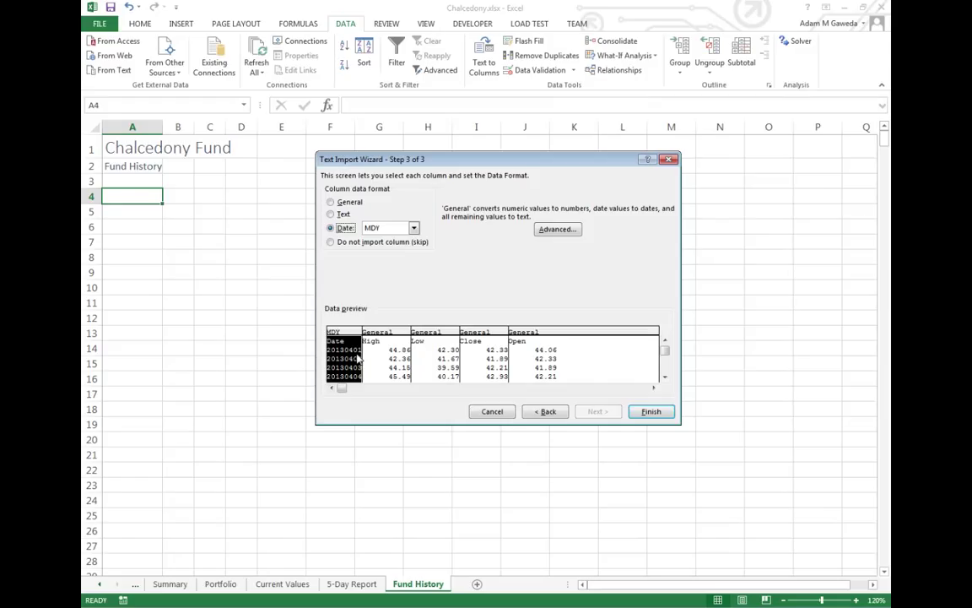
left_click(414, 228)
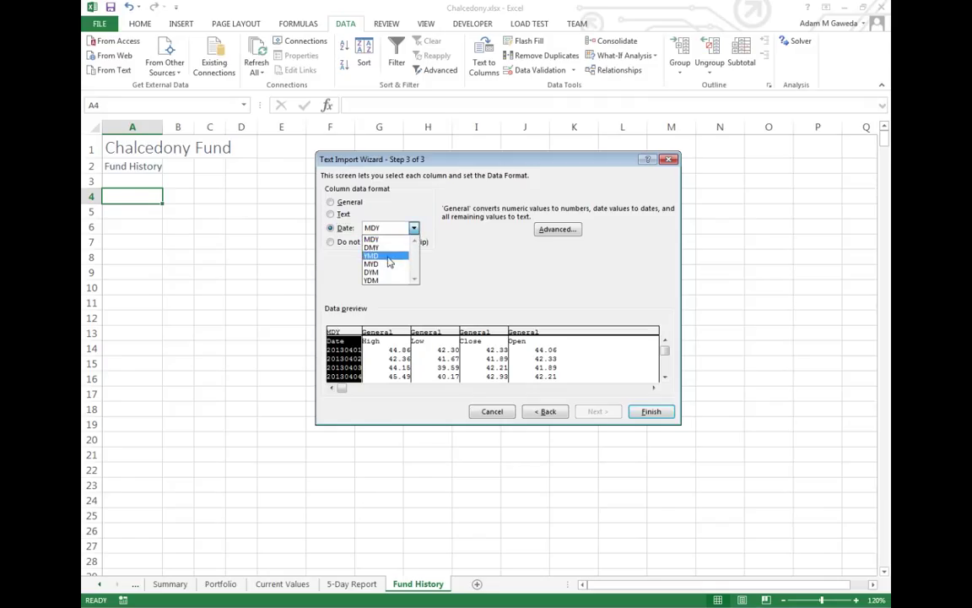
left_click(389, 263)
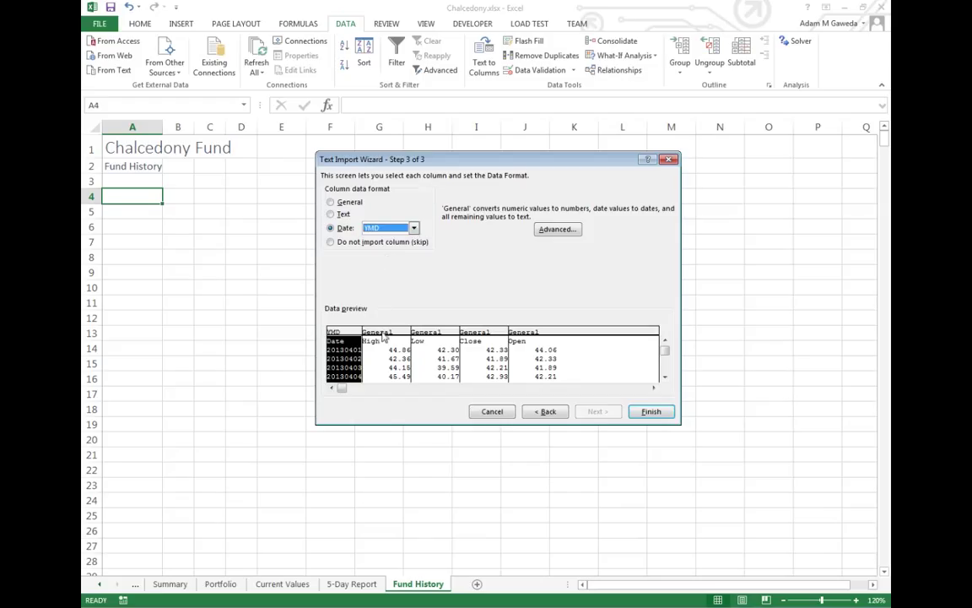
- Skip the Open column, keeping High, Low and Close as General, and finish the wizard
left_click(384, 337)
left_click(435, 333)
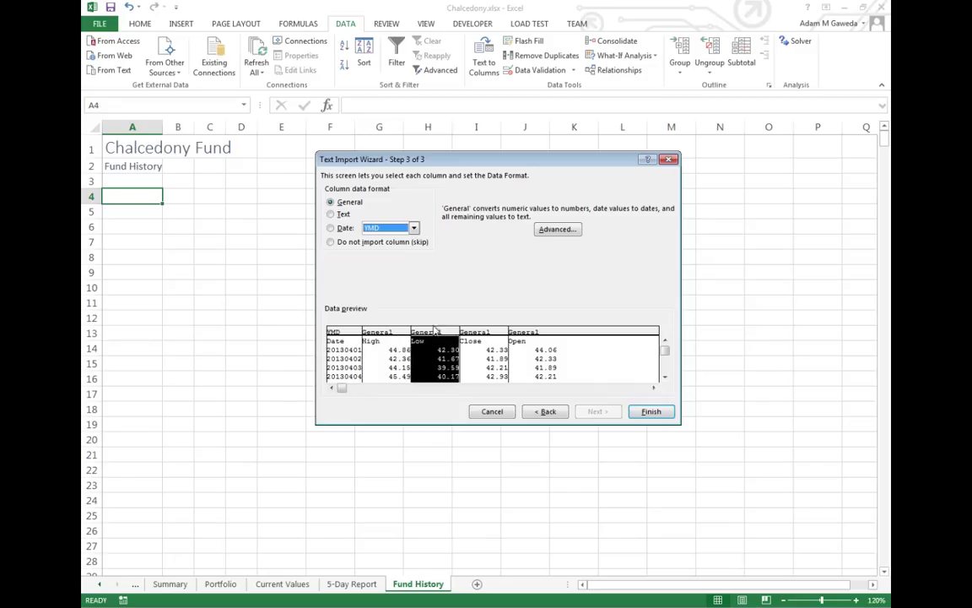
left_click(485, 333)
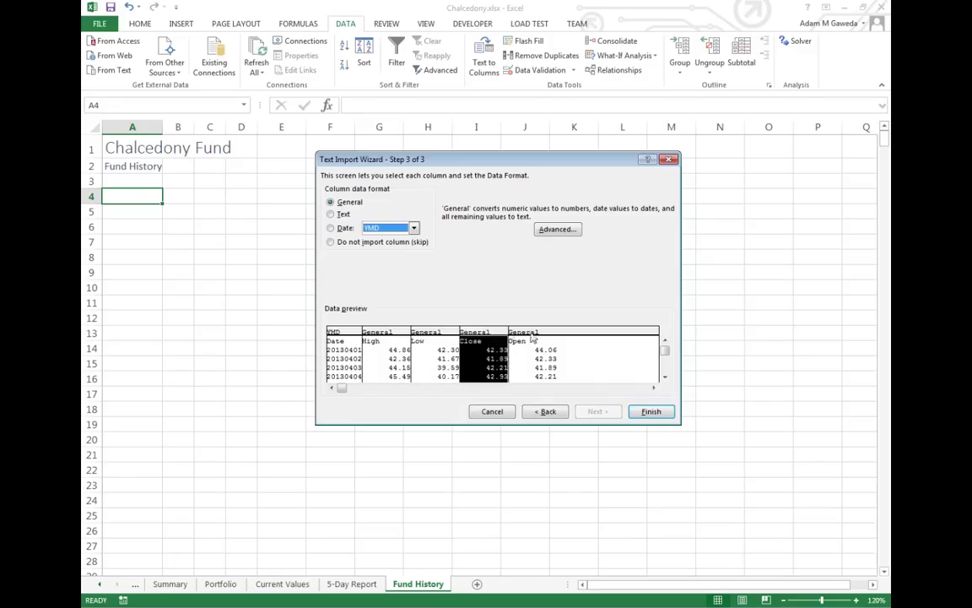
left_click(525, 334)
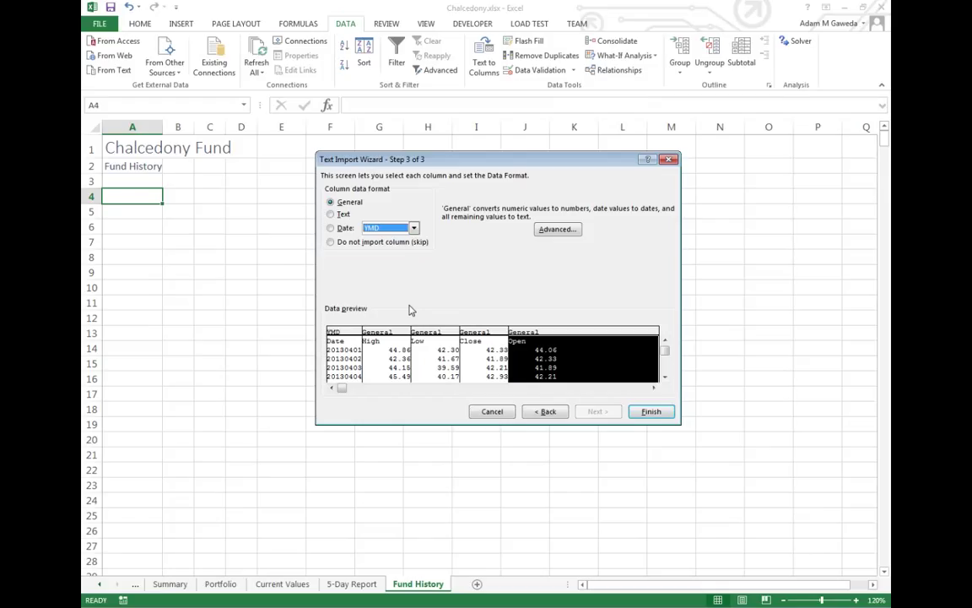
left_click(331, 243)
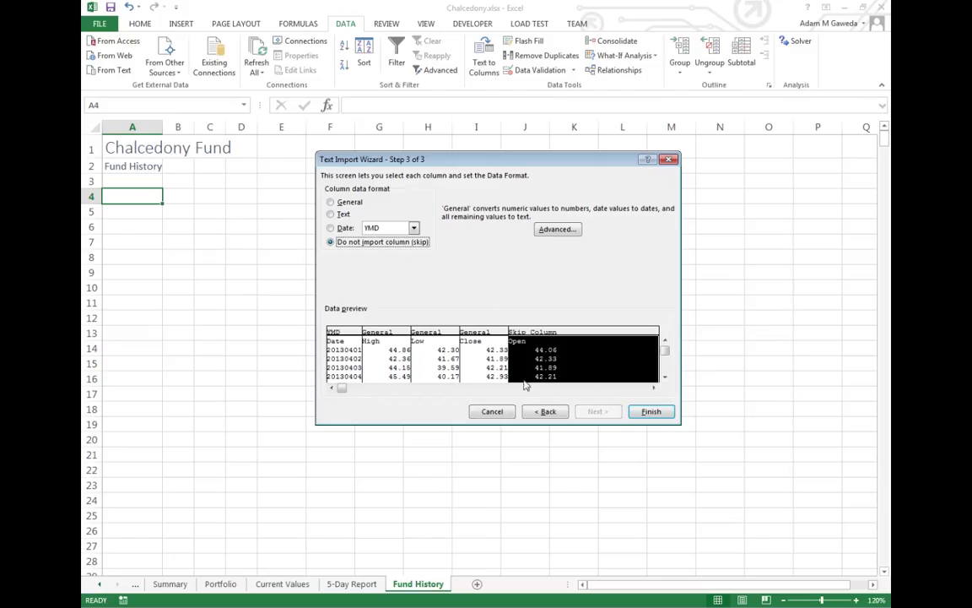
left_click(642, 411)
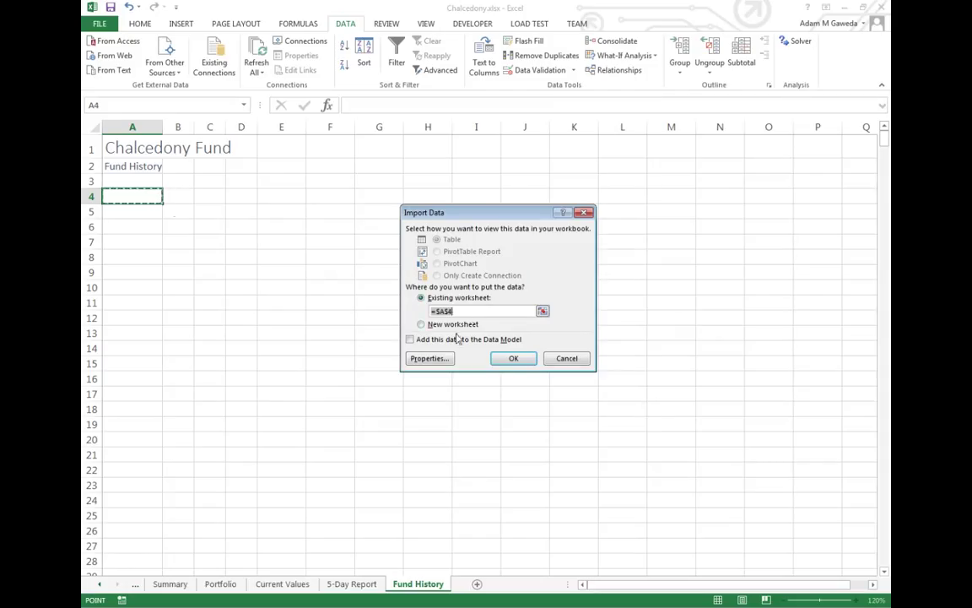
- Place the imported data at cell A4 of the existing Fund History worksheet
left_click(123, 196)
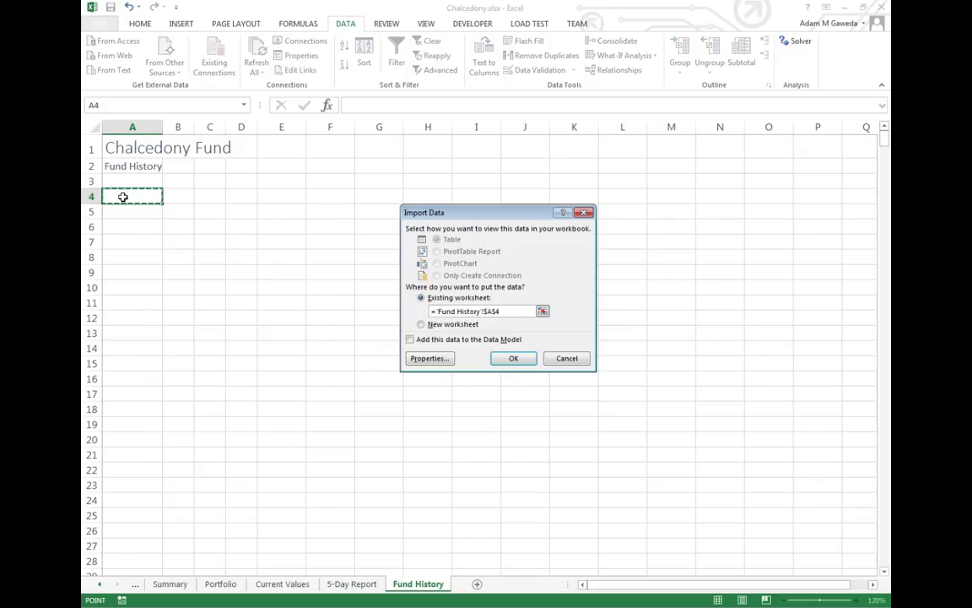
left_click(514, 359)
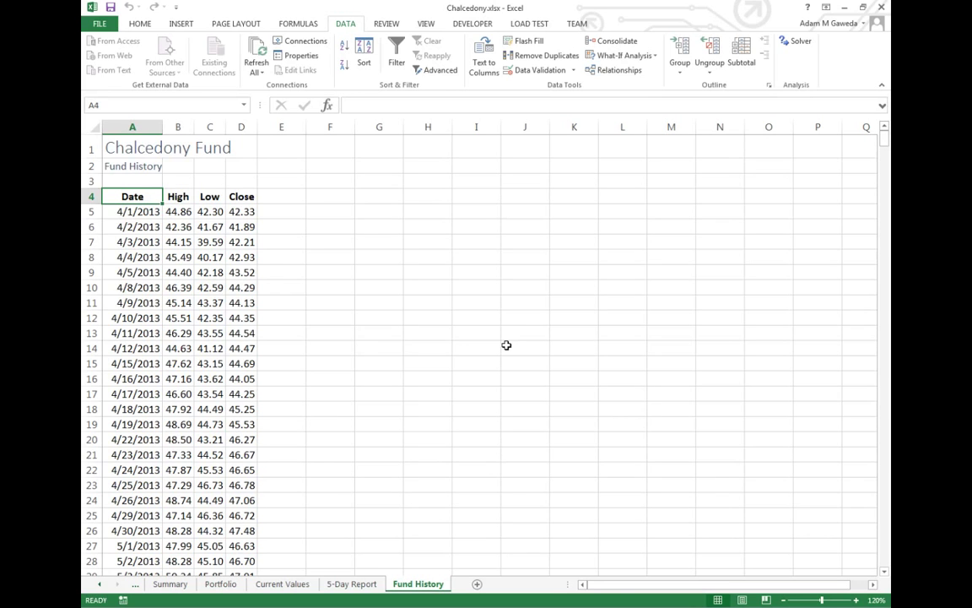
scroll(490, 330, "down", 6)
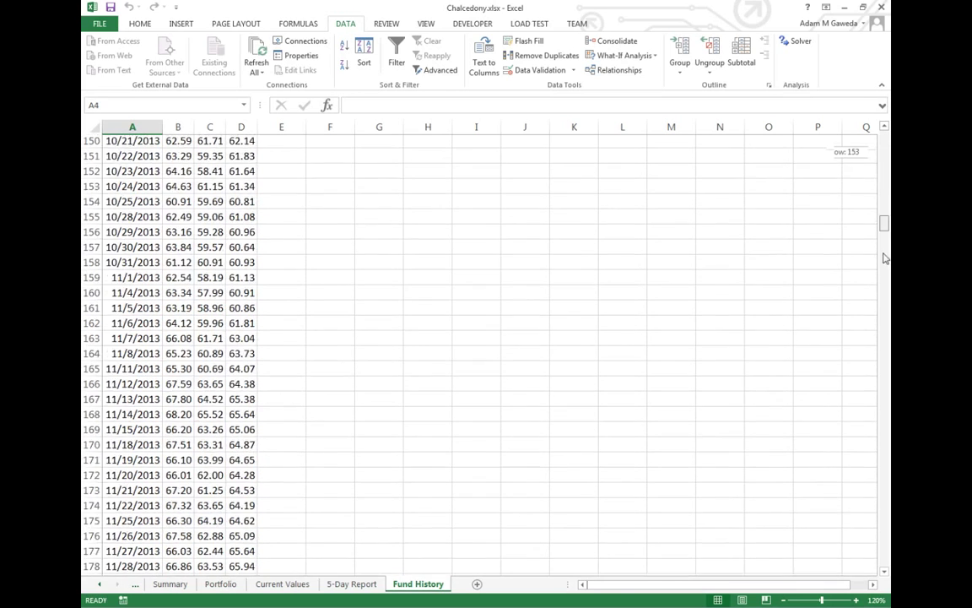